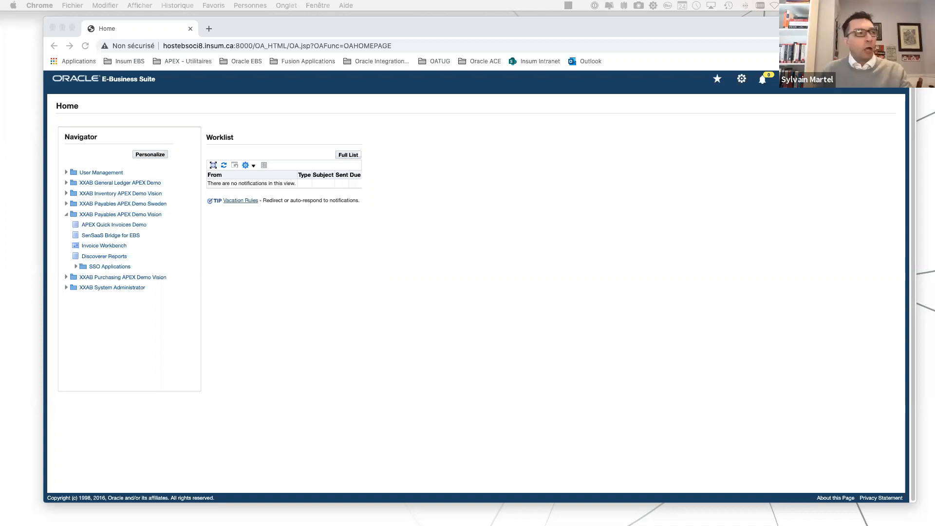
Bring up the Weather Company, Rap Sheet Productions, ParsonsKellogg, GM Voices, BackGrid USA and B-Stock invoice PDFs to review their layouts.
drag(722, 56, 649, 24)
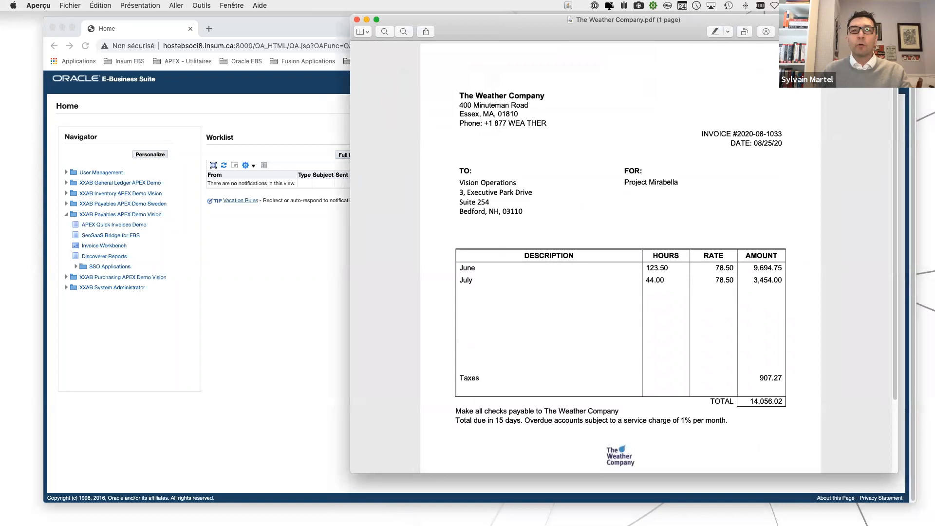
drag(388, 36, 488, 30)
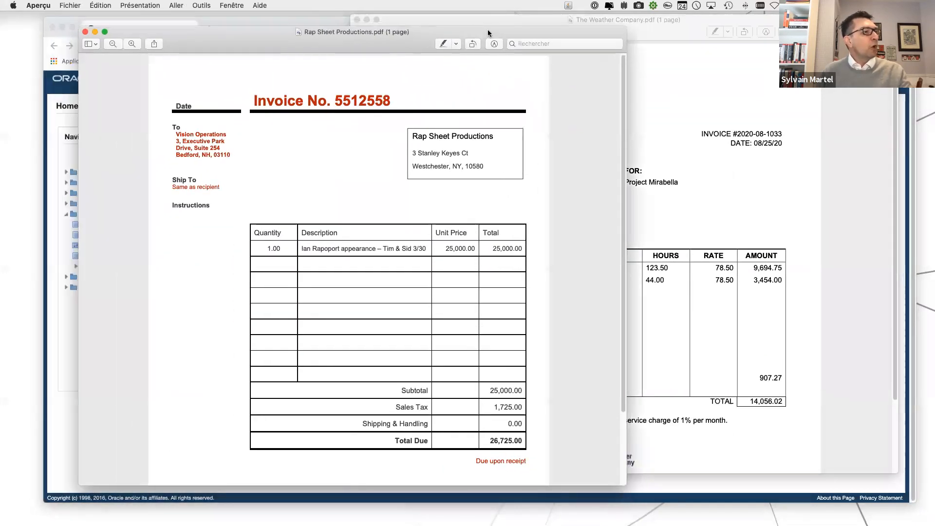
drag(934, 30, 701, 22)
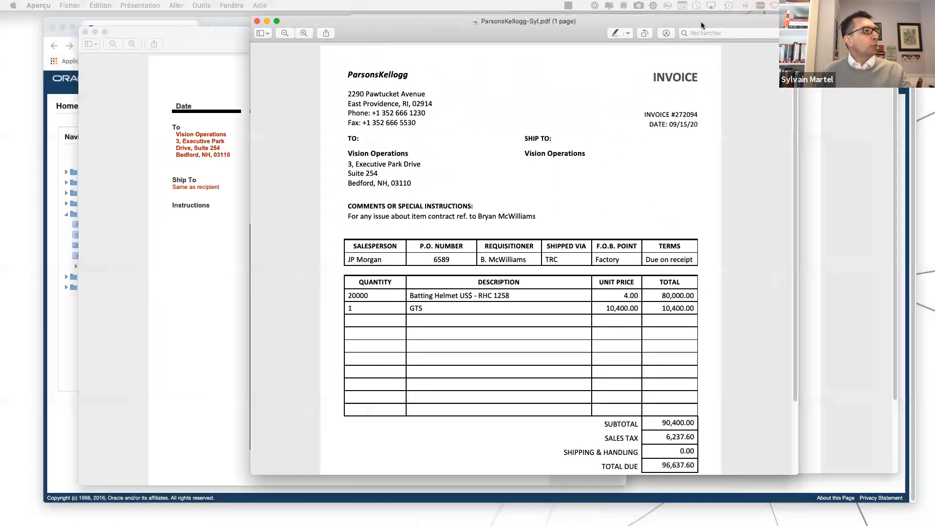
drag(934, 27, 624, 9)
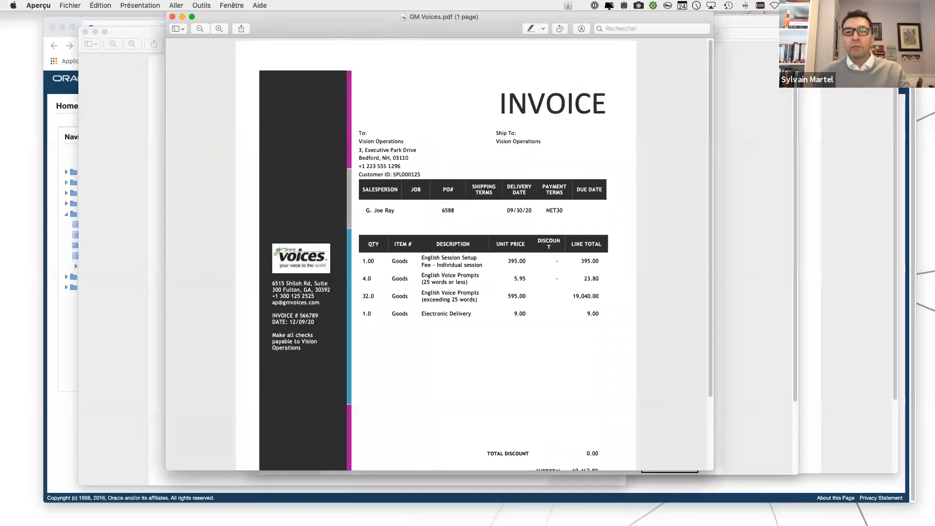
drag(934, 24, 770, 32)
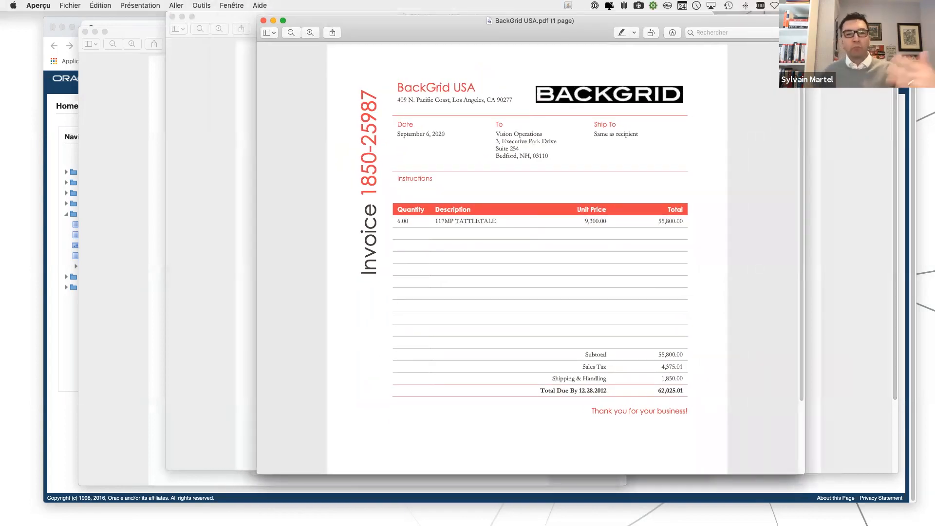
drag(934, 30, 384, 32)
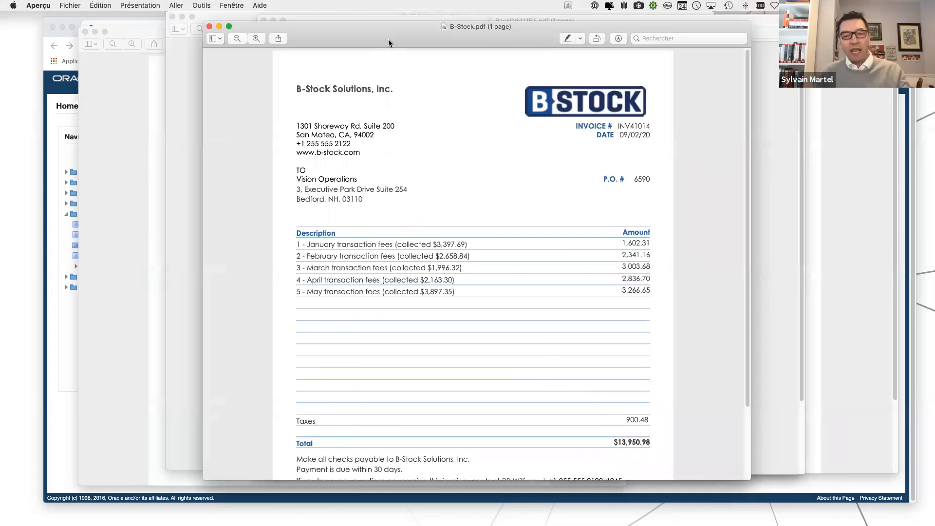
Spread the overlapping invoice PDFs apart and minimize all six to return to the E-Business Suite home page.
drag(364, 33, 493, 39)
click(273, 96)
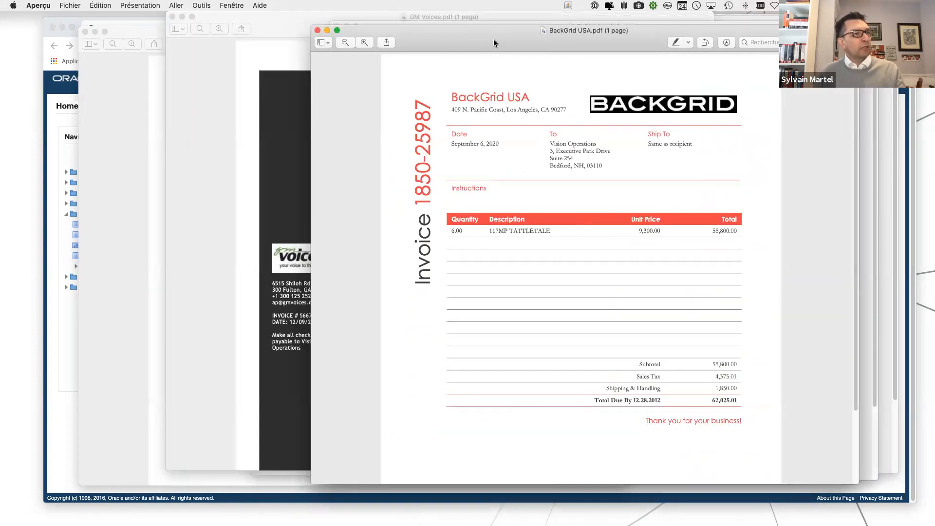
click(271, 24)
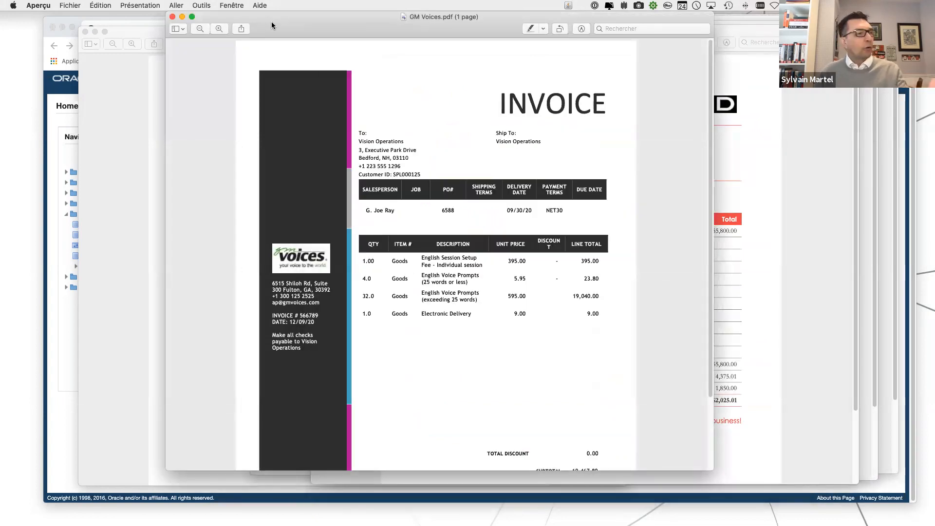
click(179, 18)
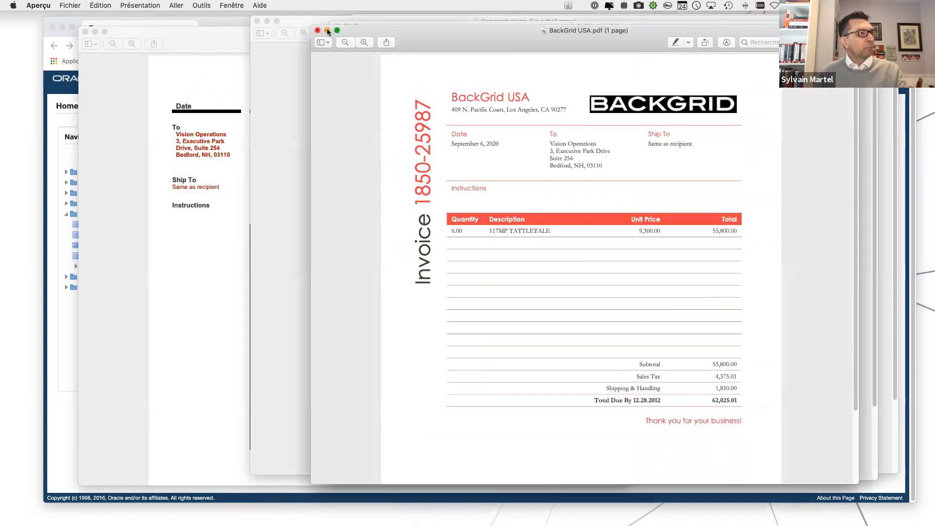
click(327, 31)
click(346, 25)
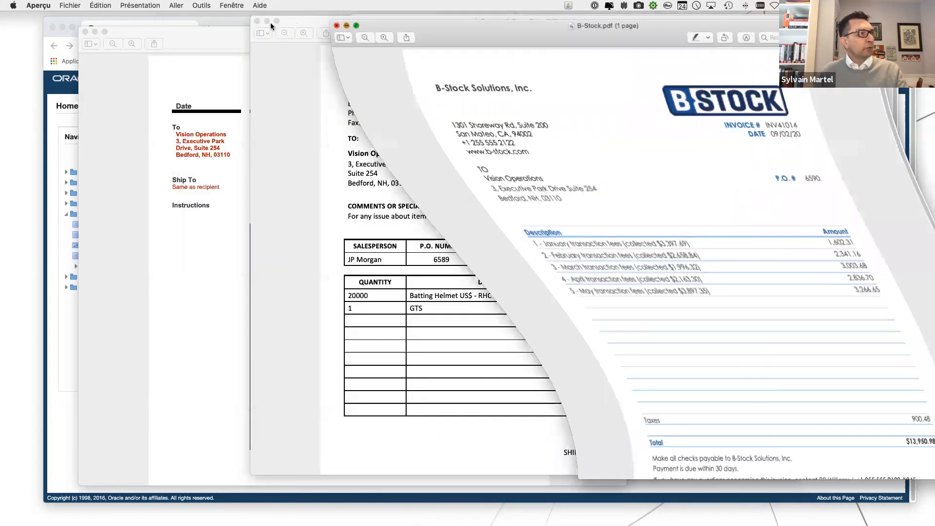
click(267, 21)
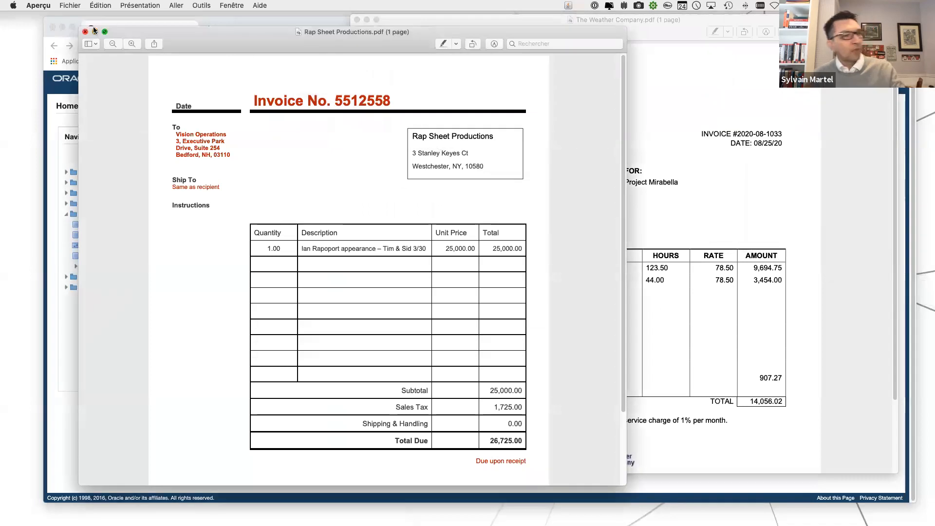
click(95, 30)
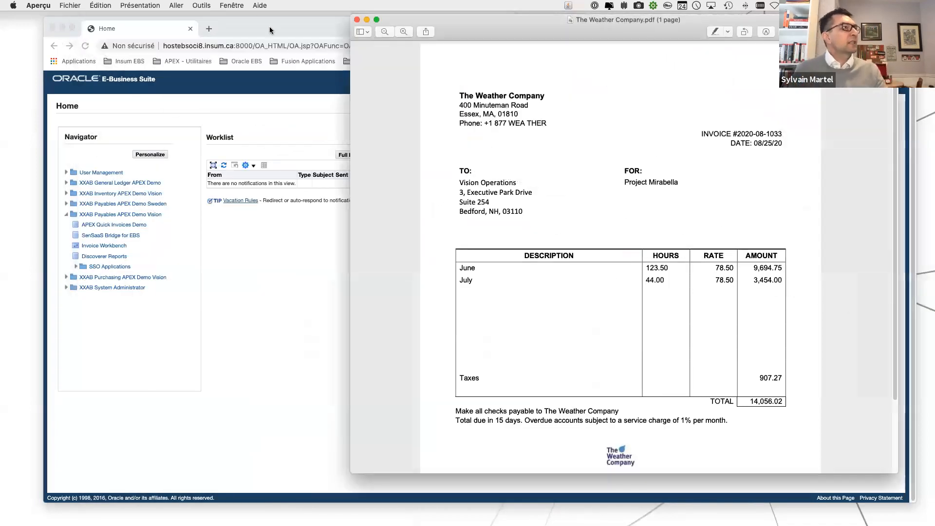
click(366, 20)
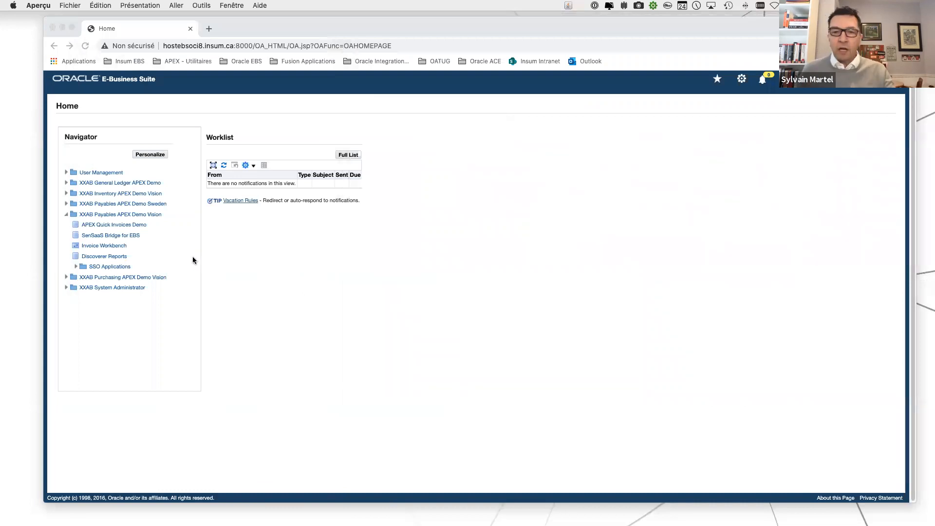
Open SenSaaS Bridge for EBS from the XXAB Payables APEX Demo Vision responsibility and load the incoming invoices onto the dashboard.
click(106, 238)
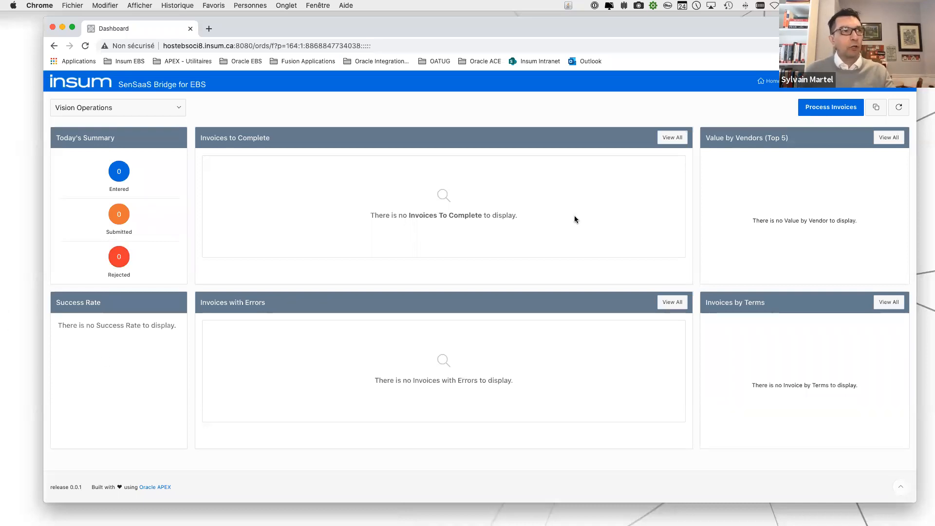
click(881, 109)
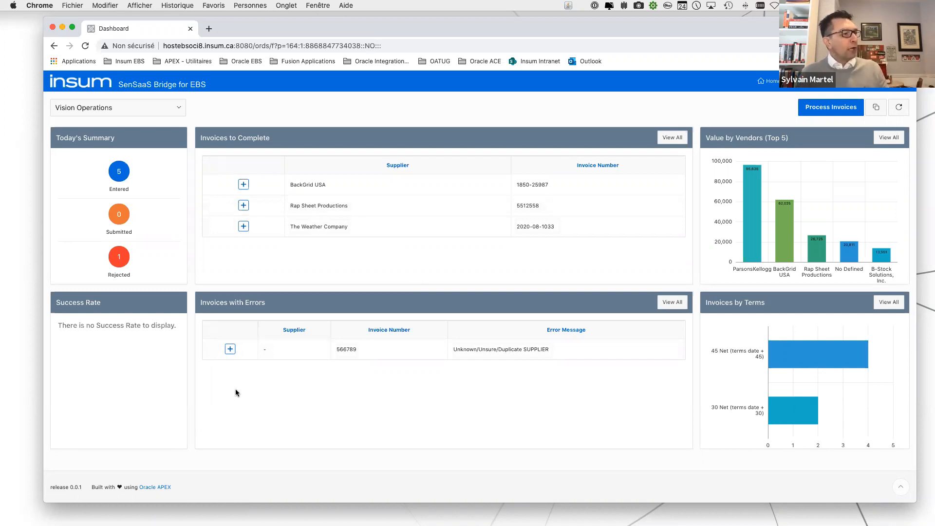
Open the details of the invoice listed with errors and review its SenSaaS error codes.
click(230, 349)
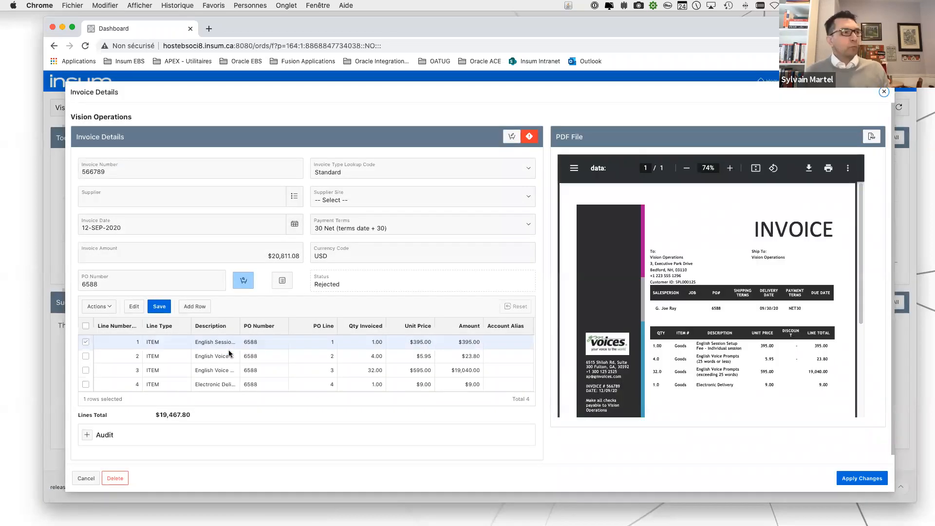
click(531, 137)
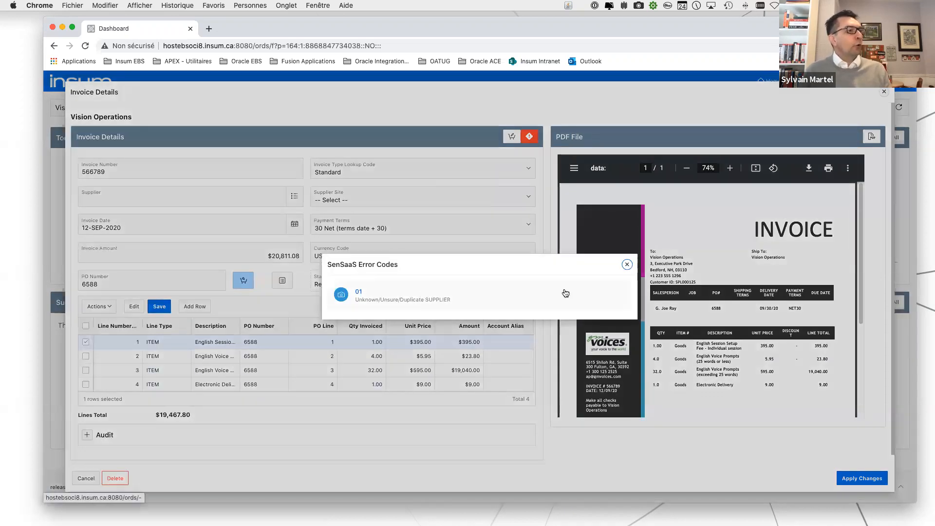
click(627, 264)
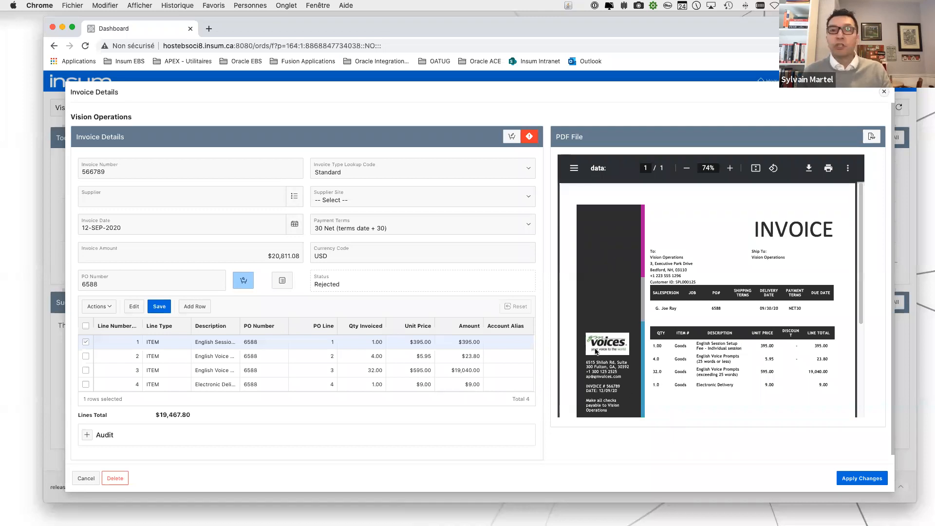
Assign GM VOICES as the rejected invoice's supplier and SHILOH as its supplier site.
click(295, 202)
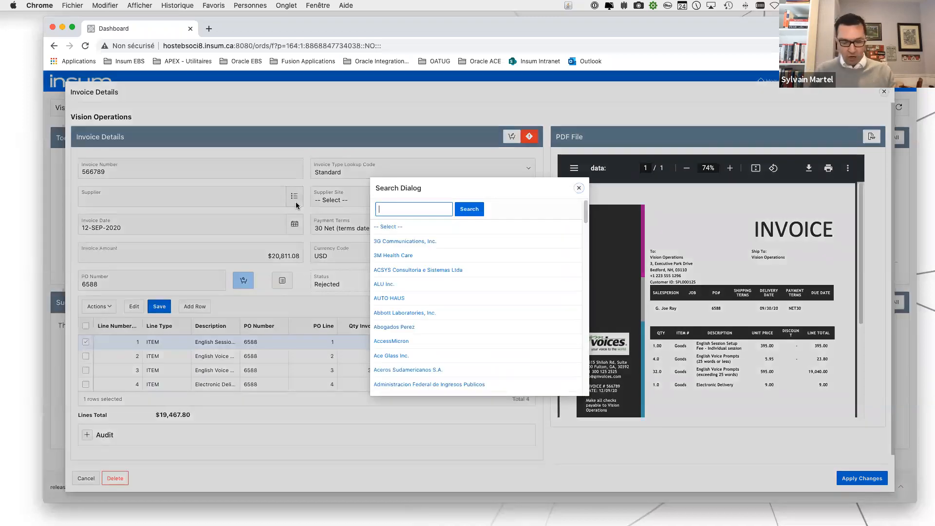
text(GM Voice)
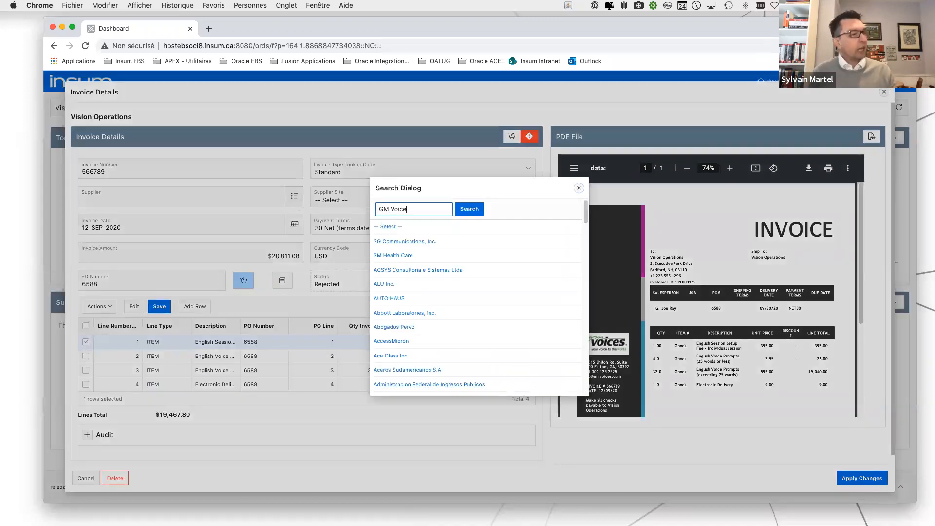
key(Return)
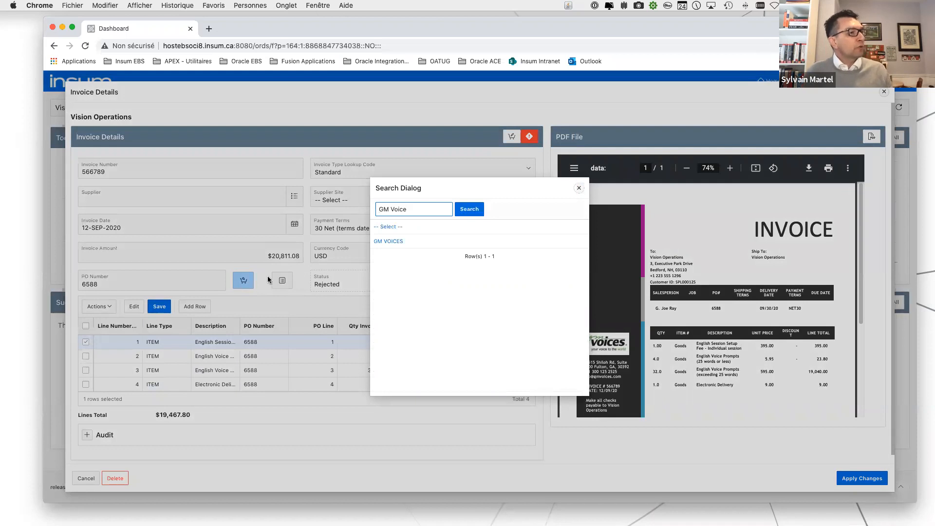
click(399, 243)
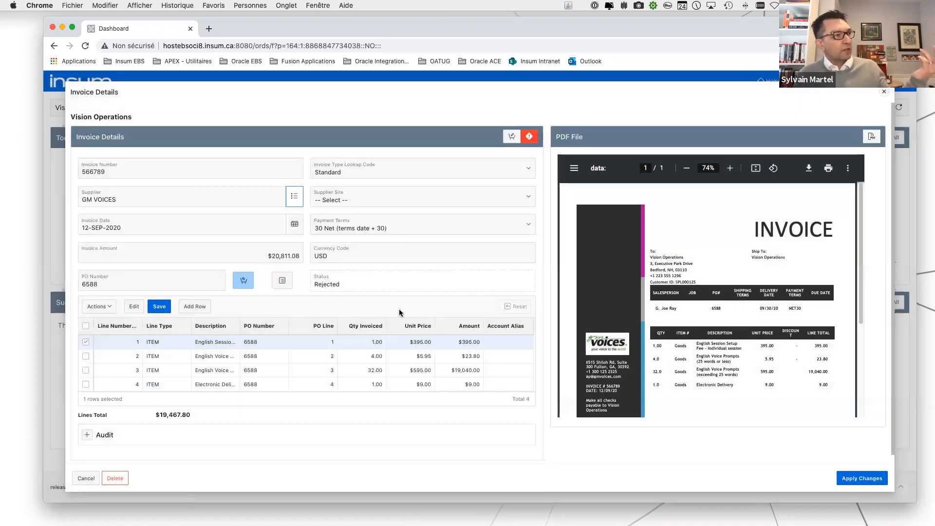
click(412, 207)
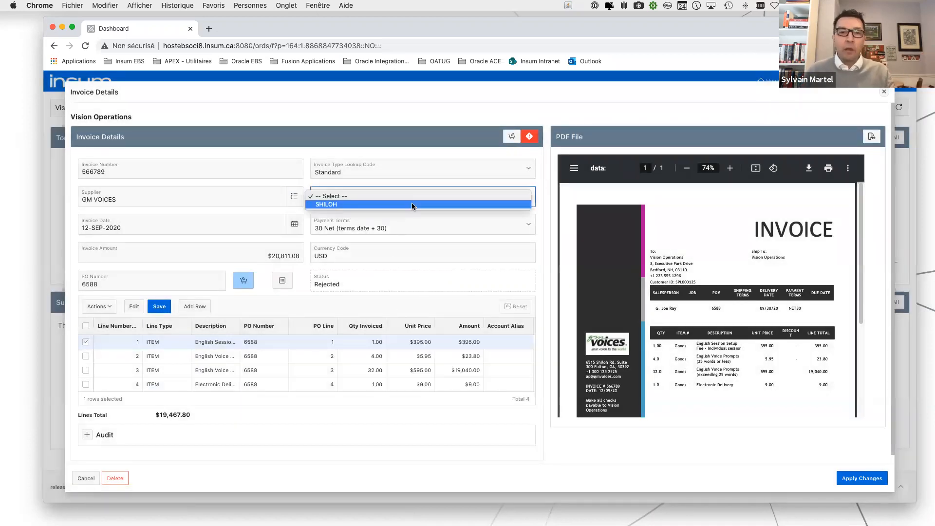
click(351, 204)
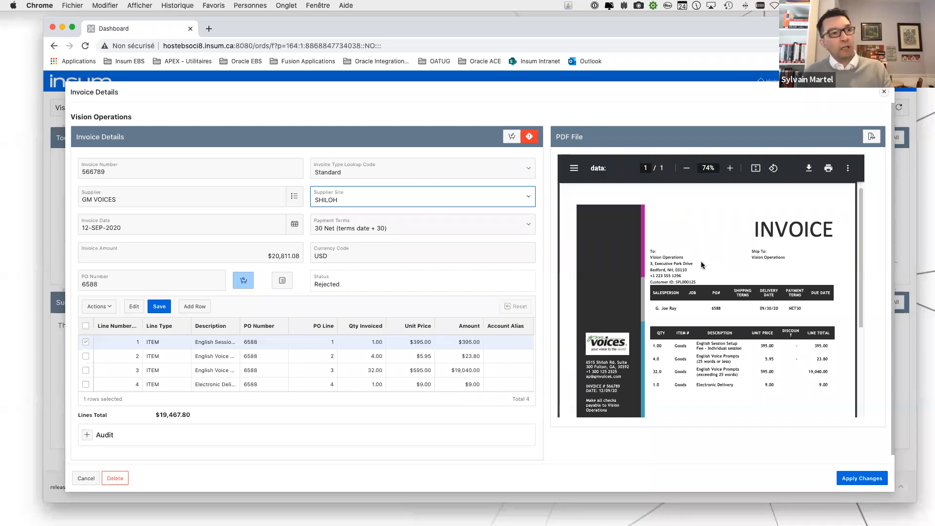
Scan the embedded GM Voices invoice PDF, download it, and examine the copy in a separate viewer before closing it.
scroll(701, 264, down, 5)
scroll(702, 265, up, 5)
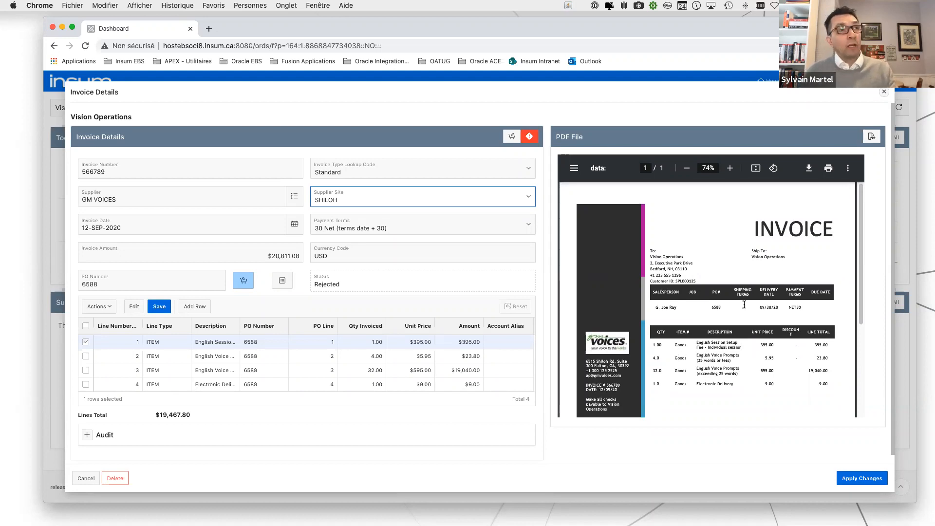
click(872, 137)
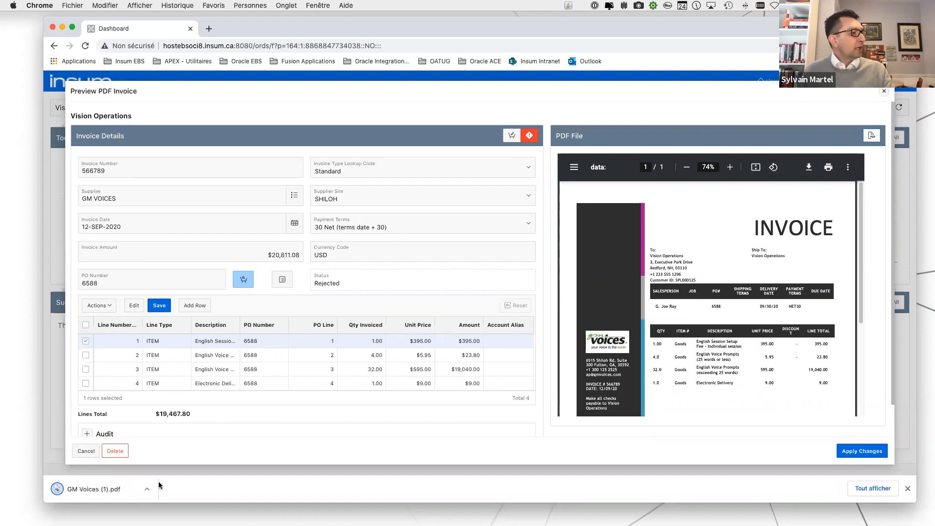
click(148, 490)
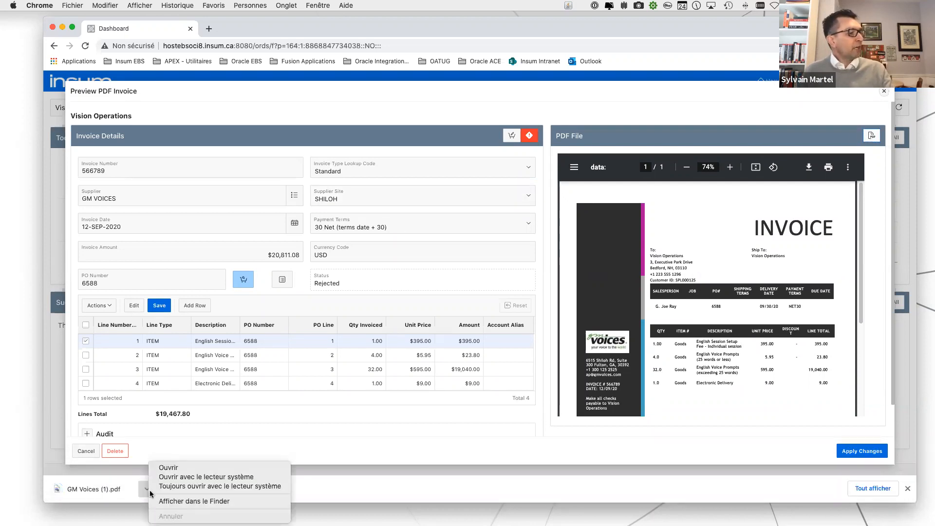
click(185, 501)
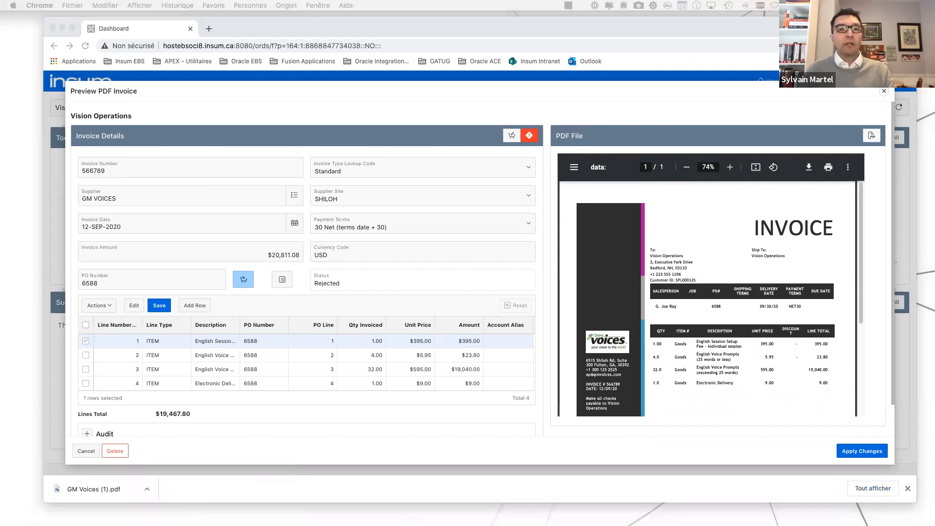
drag(934, 37, 476, 36)
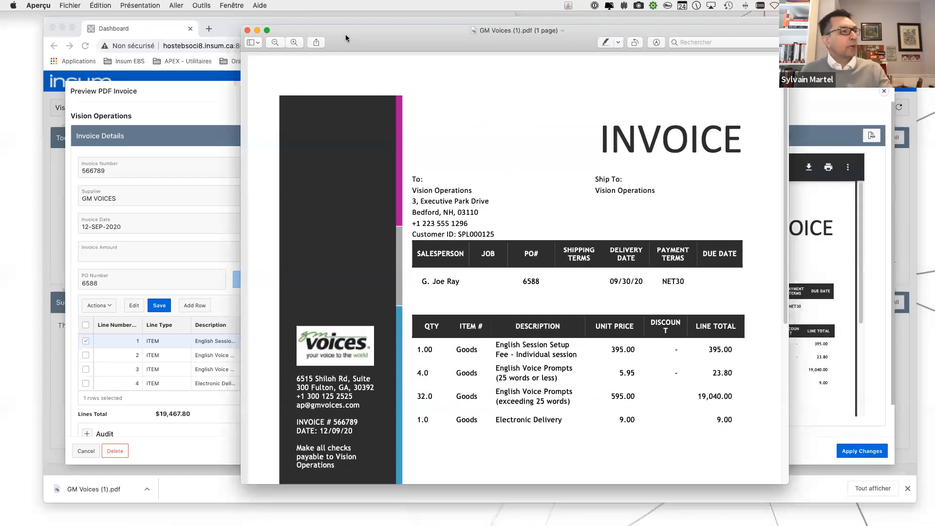
click(247, 30)
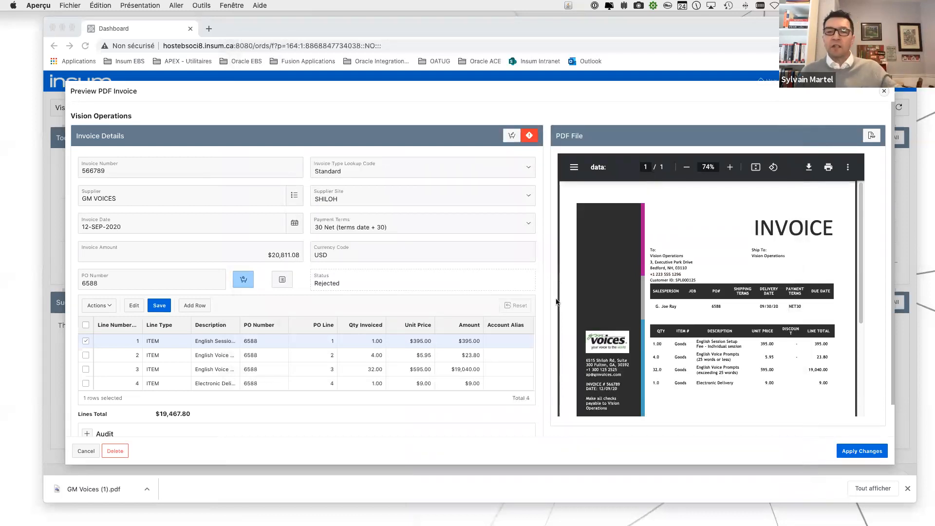
Apply the supplier corrections to the GM Voices invoice and dismiss the browser's download bar.
click(857, 452)
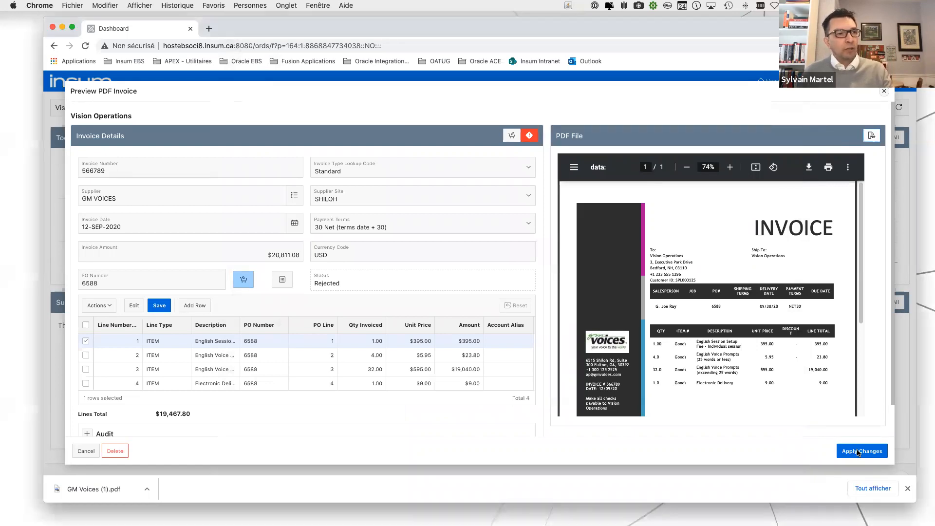
click(858, 452)
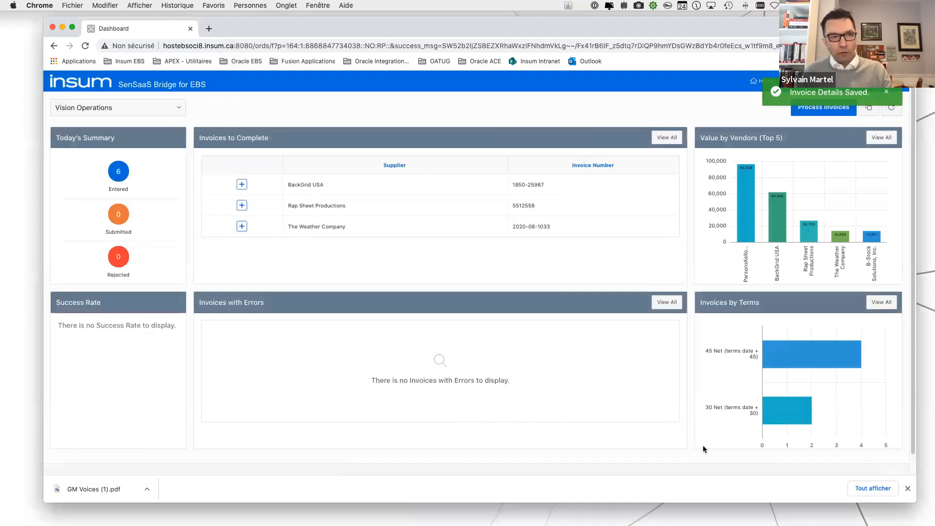
click(908, 488)
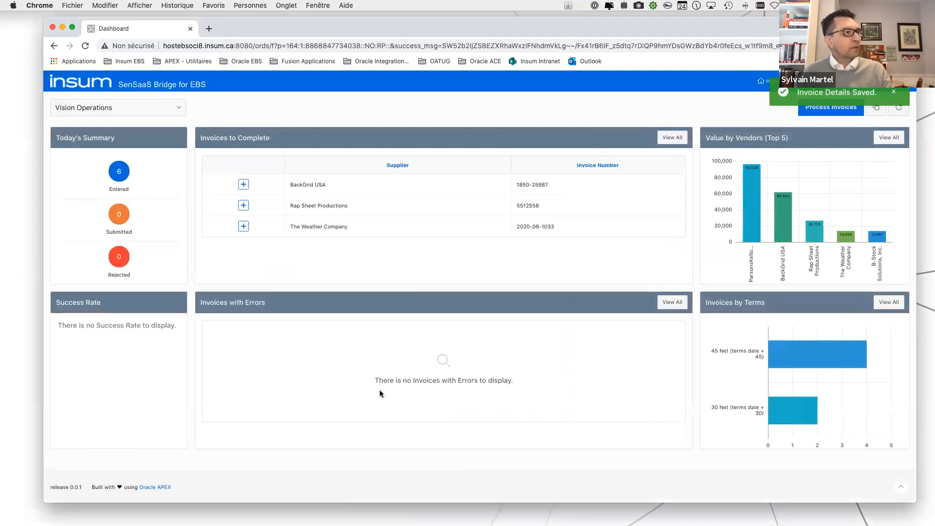
Assign the Accrued Expense account alias to the item and freight lines of the BackGrid USA invoice, then save and apply the changes.
click(243, 187)
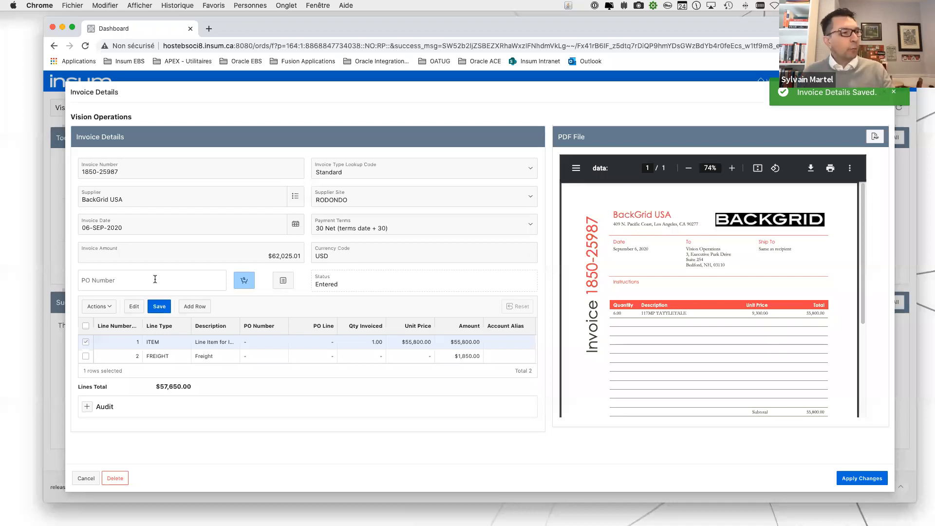
double_click(502, 343)
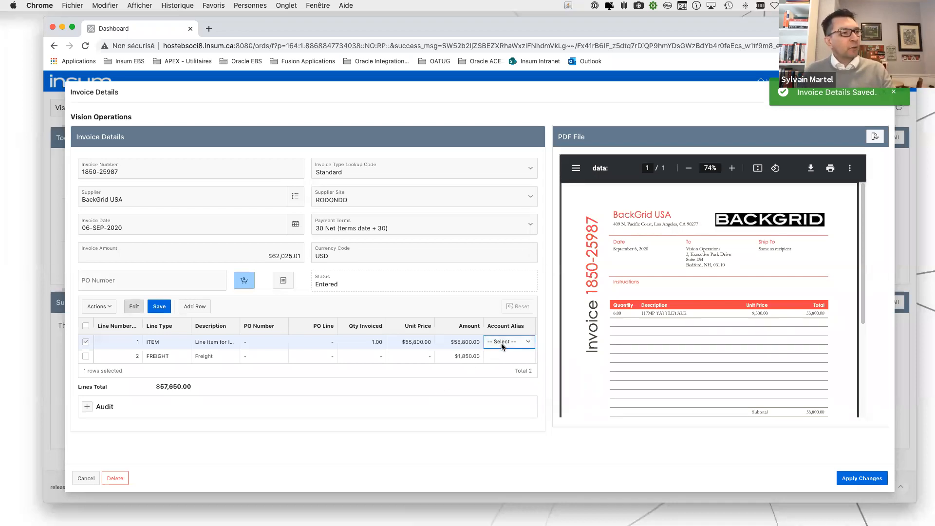
click(502, 345)
click(503, 356)
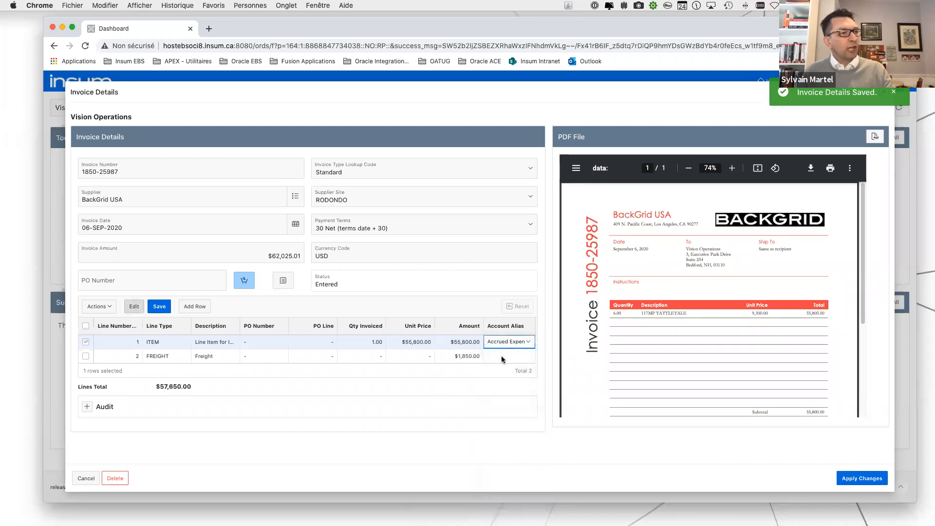
click(502, 358)
click(502, 356)
click(500, 363)
click(159, 309)
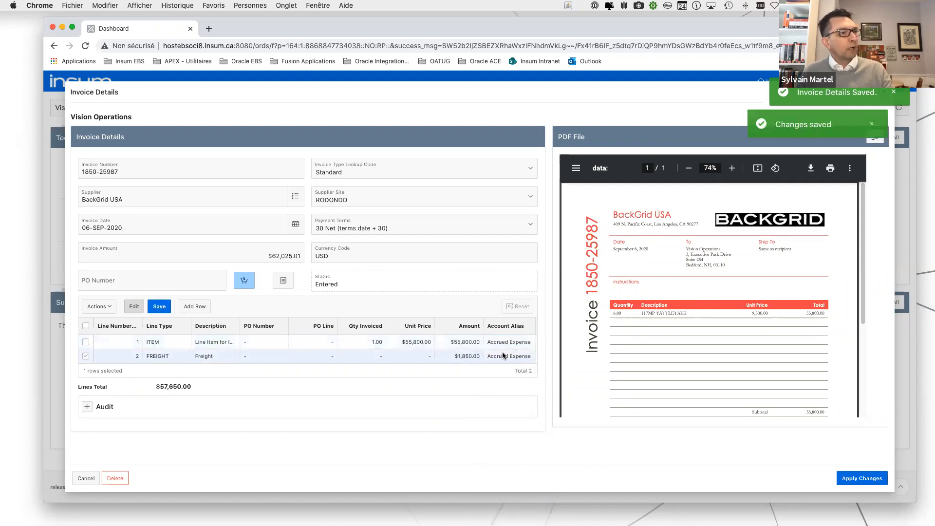
click(842, 475)
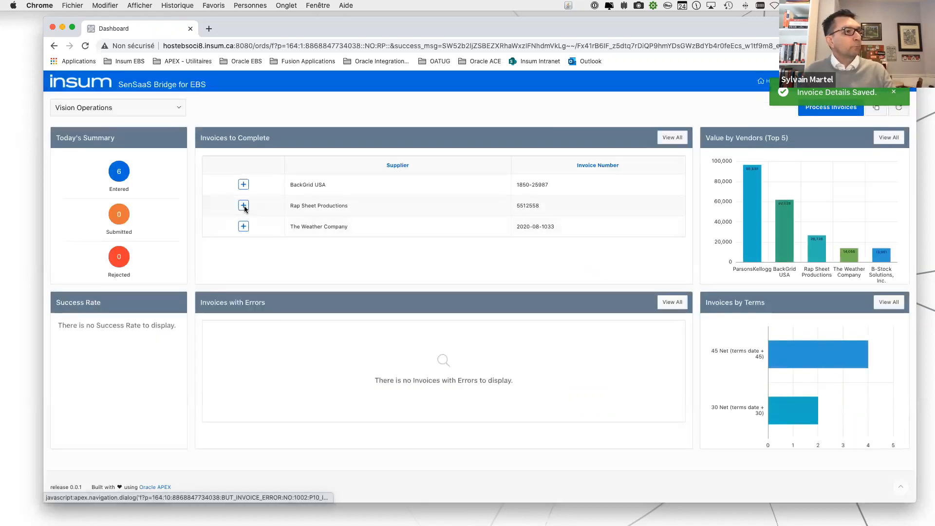
Set the account alias of the Rap Sheet Productions invoice's item line to Accrued Expense, then save and apply the changes.
click(243, 205)
click(503, 342)
click(504, 343)
click(504, 351)
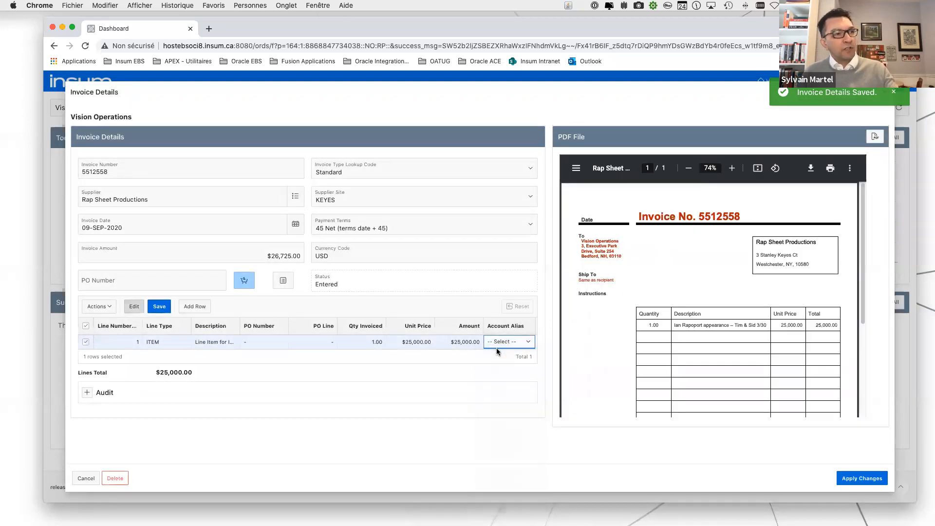
scroll(694, 308, down, 5)
scroll(694, 308, up, 5)
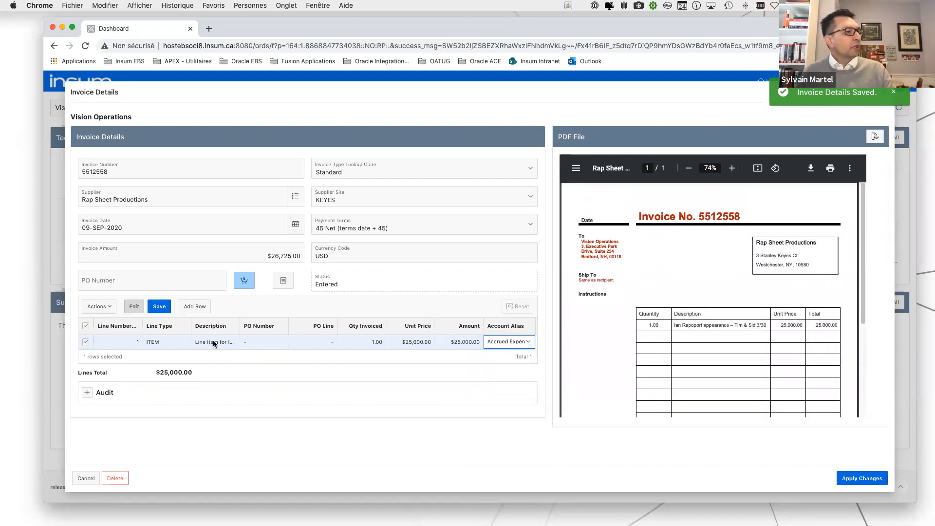
click(164, 306)
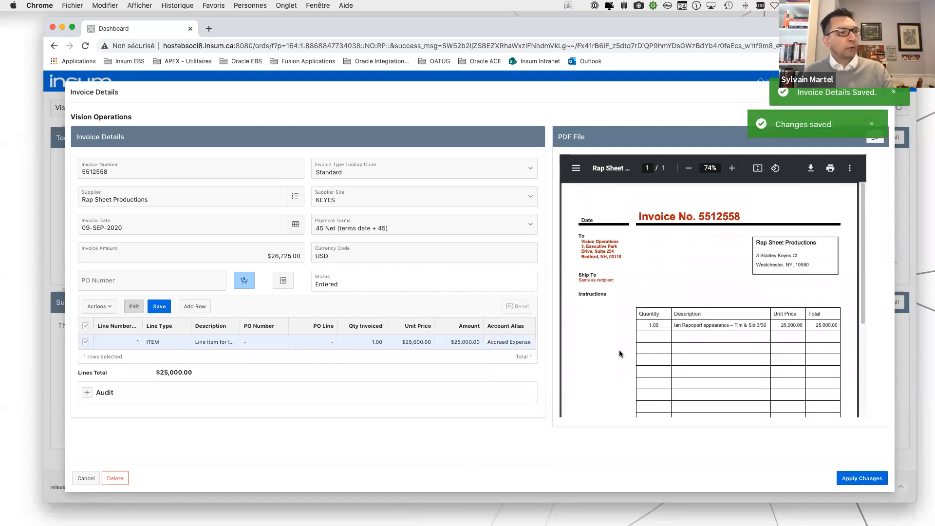
click(860, 479)
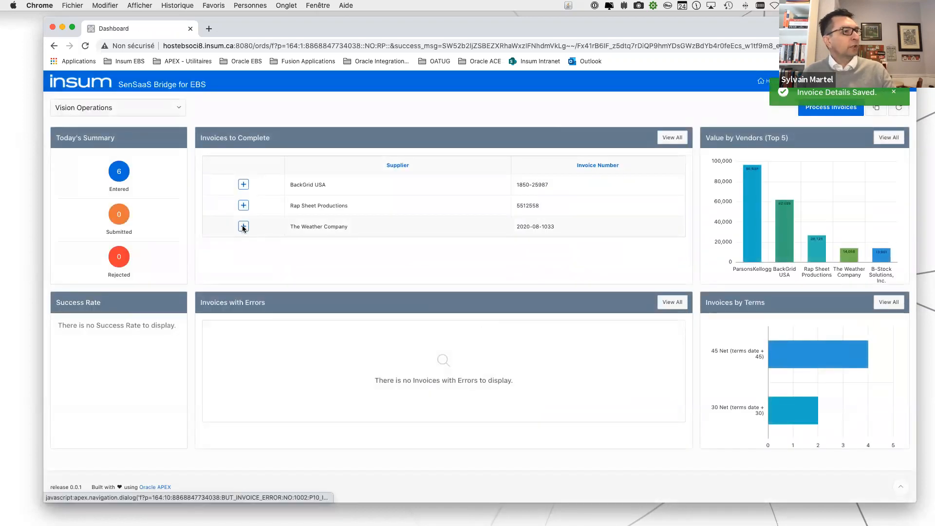
Complete The Weather Company invoice by giving its item line the Accrued Expense account alias, then save and apply the changes.
click(243, 226)
double_click(508, 342)
click(508, 343)
click(507, 350)
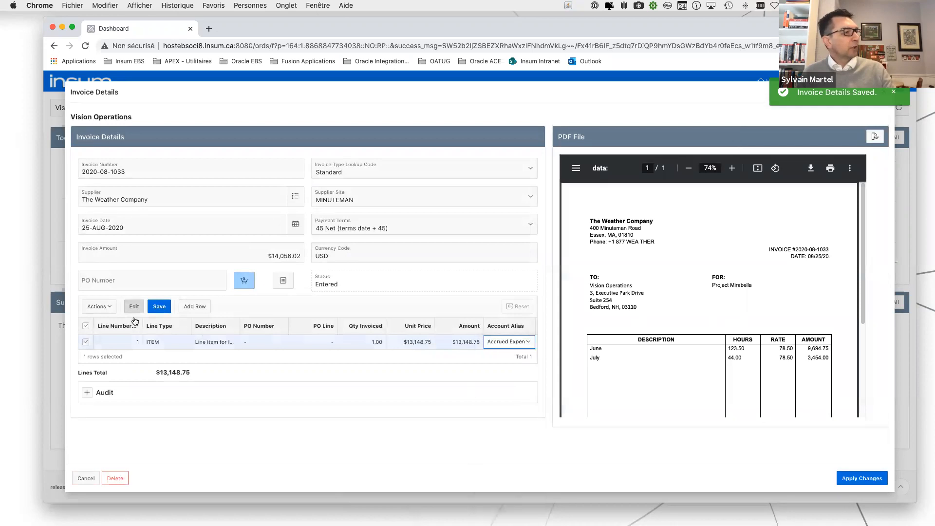
click(158, 306)
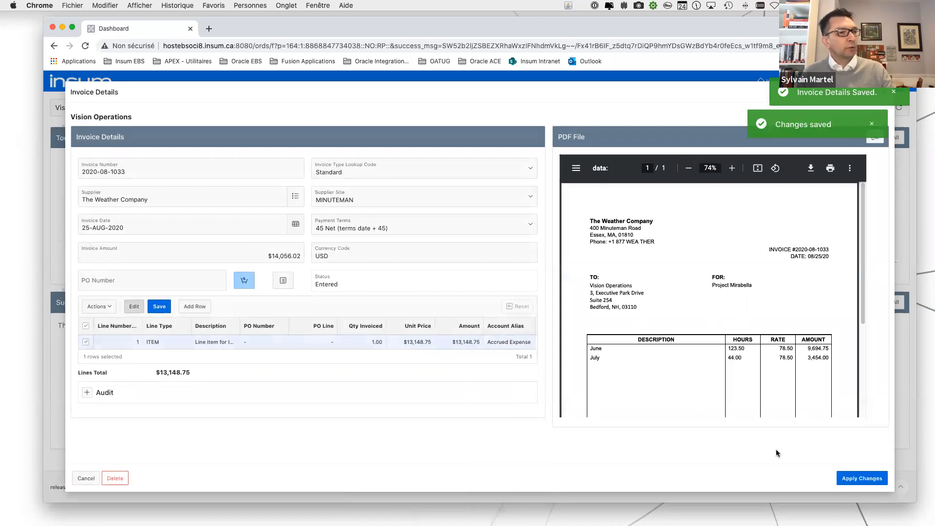
click(859, 477)
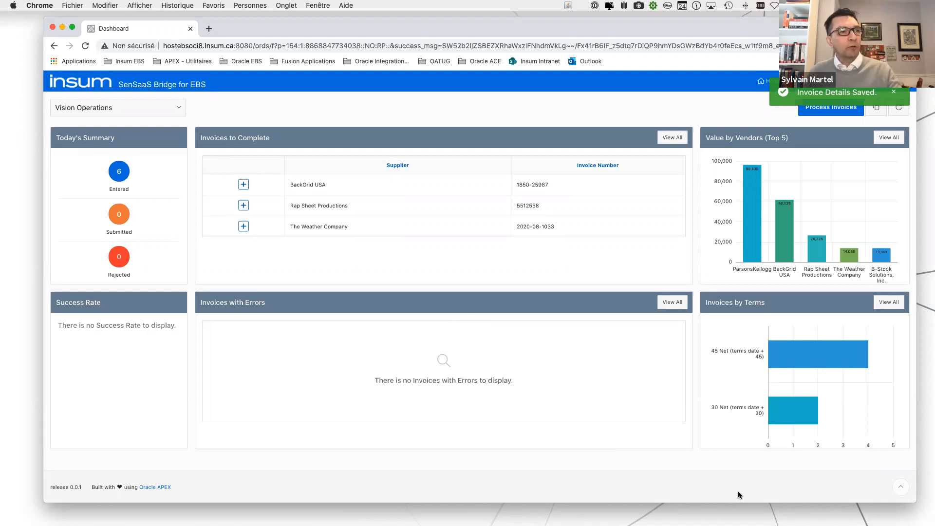
View the list of today's invoices behind the 45 Net payment terms chart bar and return to the dashboard.
mouse_move(811, 417)
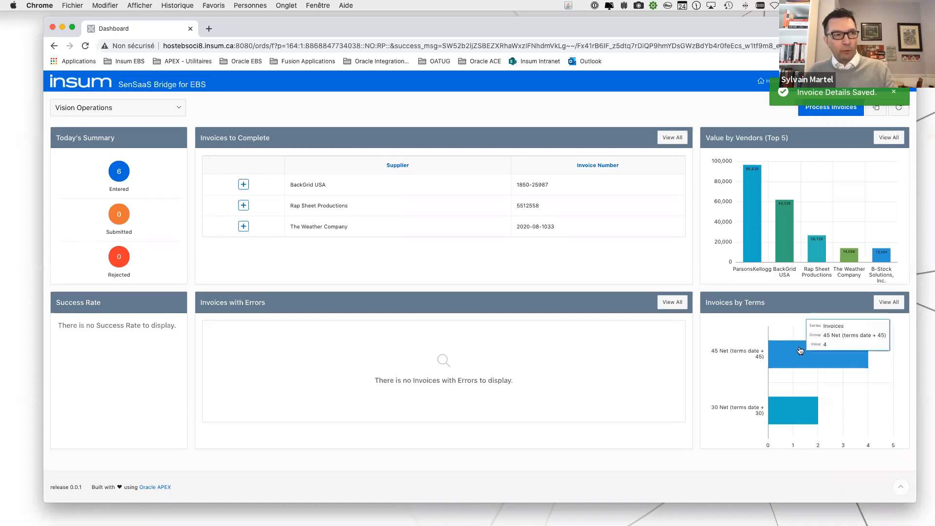
click(790, 417)
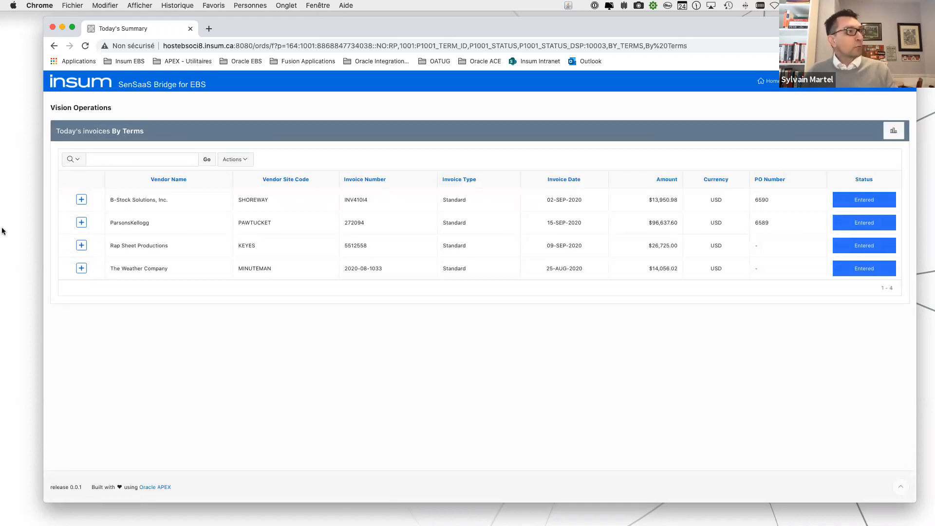
click(66, 87)
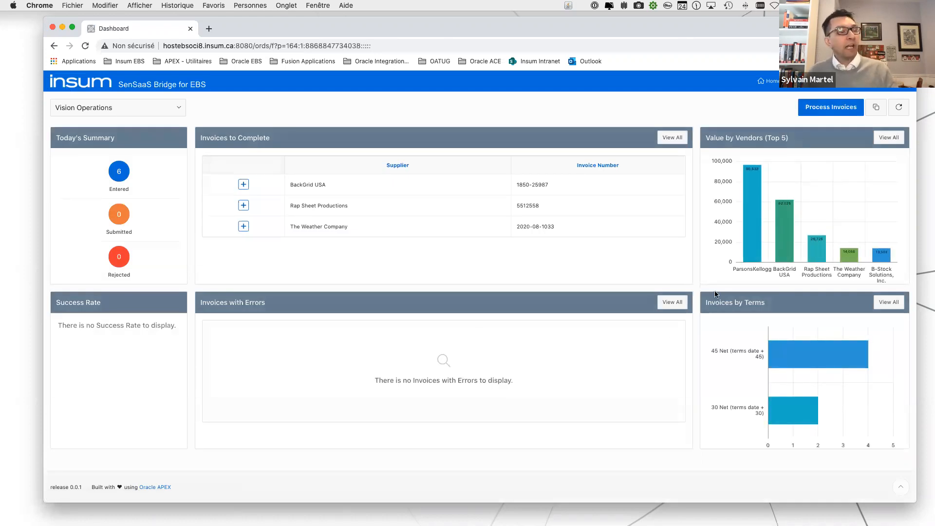
Process the entered Vision Operations invoices to submit them to EBS.
mouse_move(760, 254)
mouse_move(791, 257)
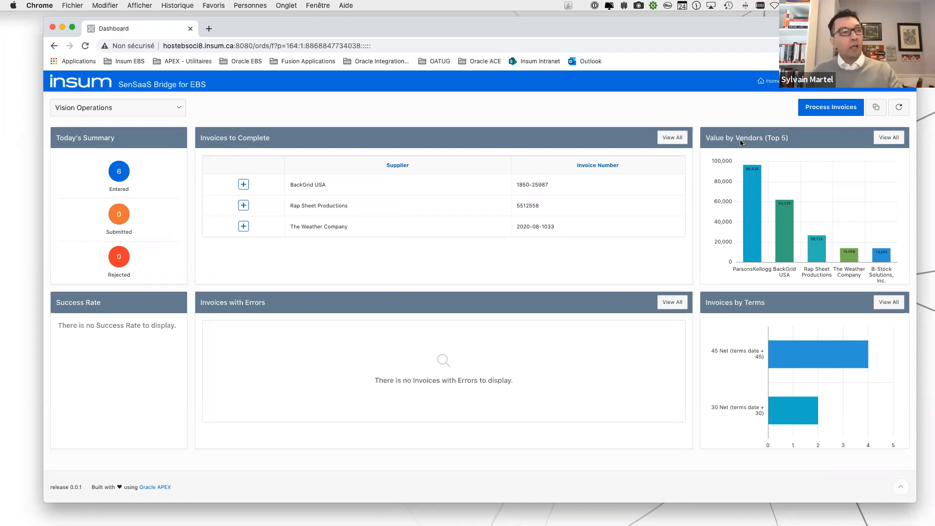
click(819, 111)
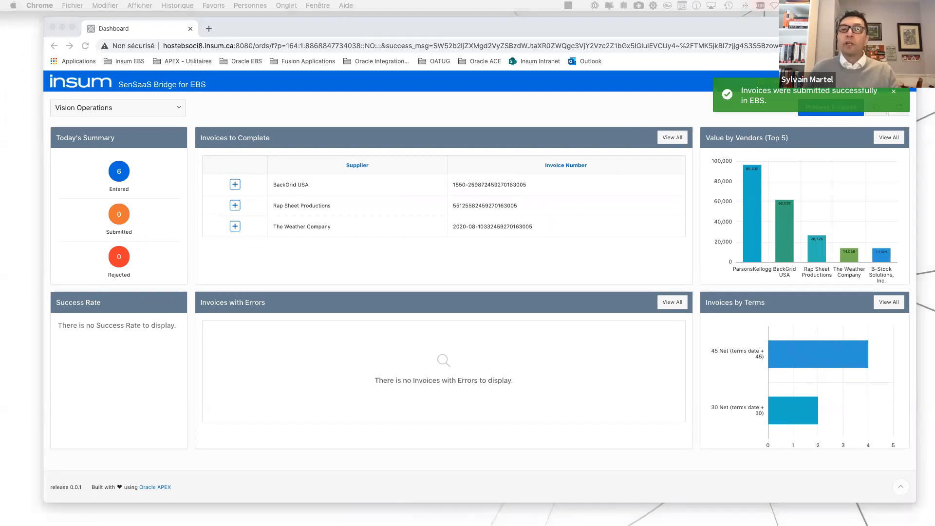
Switch to Oracle E-Business Suite and open the Invoice Workbench from the Payables Manager navigator.
drag(934, 19, 691, 16)
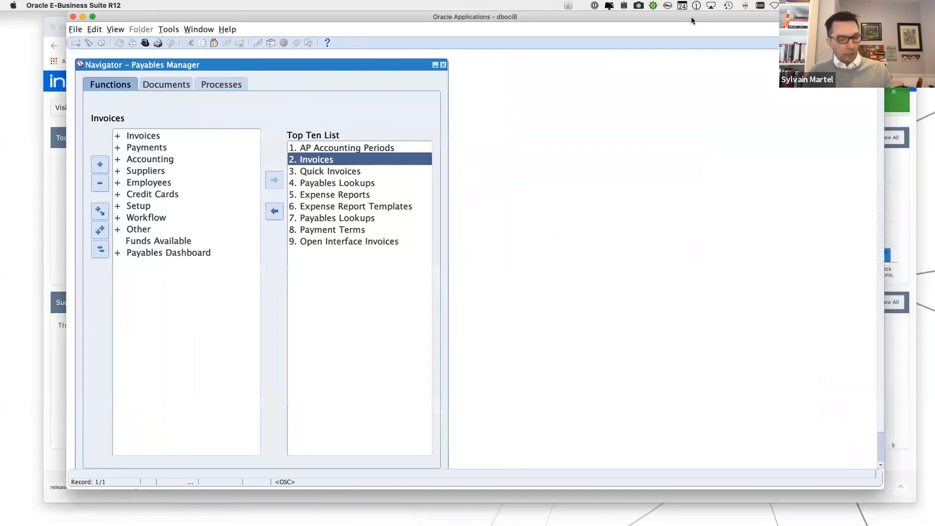
key(super+Tab)
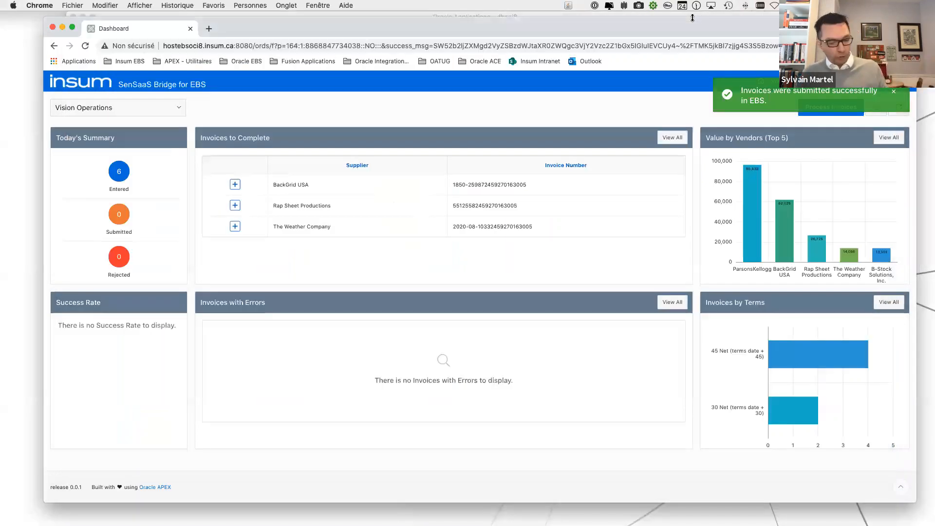
key(super+Tab)
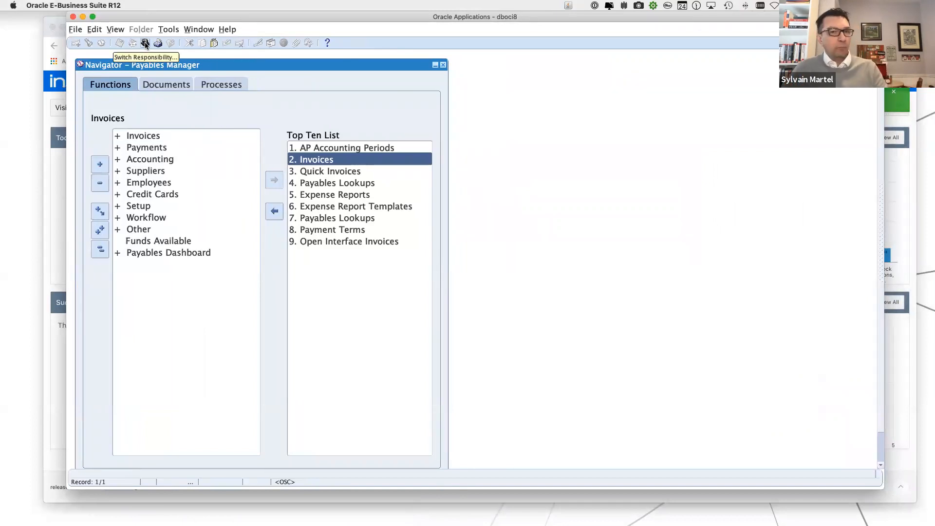
double_click(307, 164)
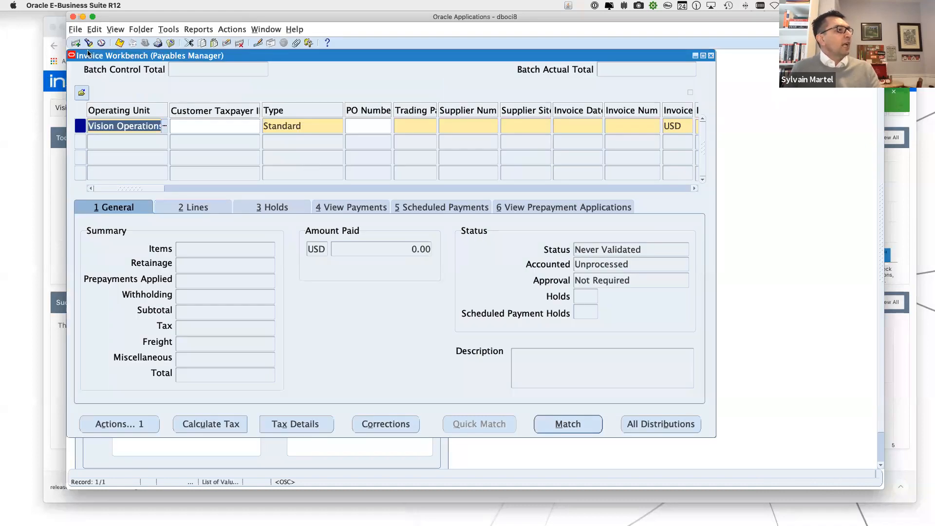
Find the Payables invoices using 24-FEB-2021 as the starting date.
click(88, 42)
click(302, 227)
click(305, 227)
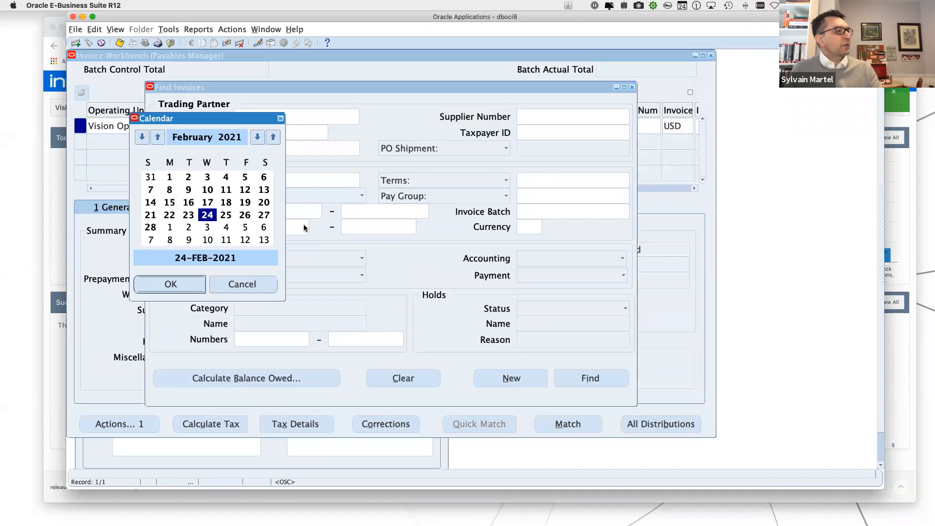
click(193, 282)
click(566, 385)
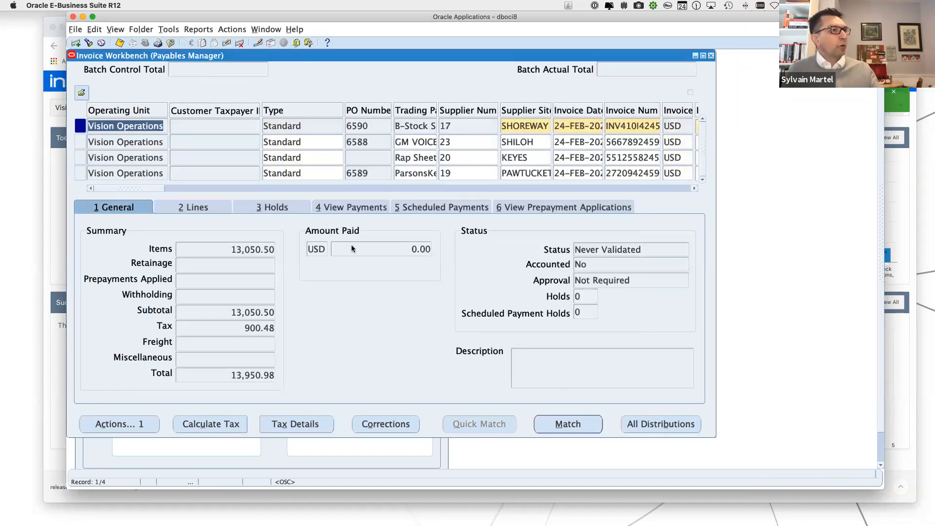
Select the GM Voices invoice, review its lines matched to the purchase order, and return to its general summary.
click(411, 144)
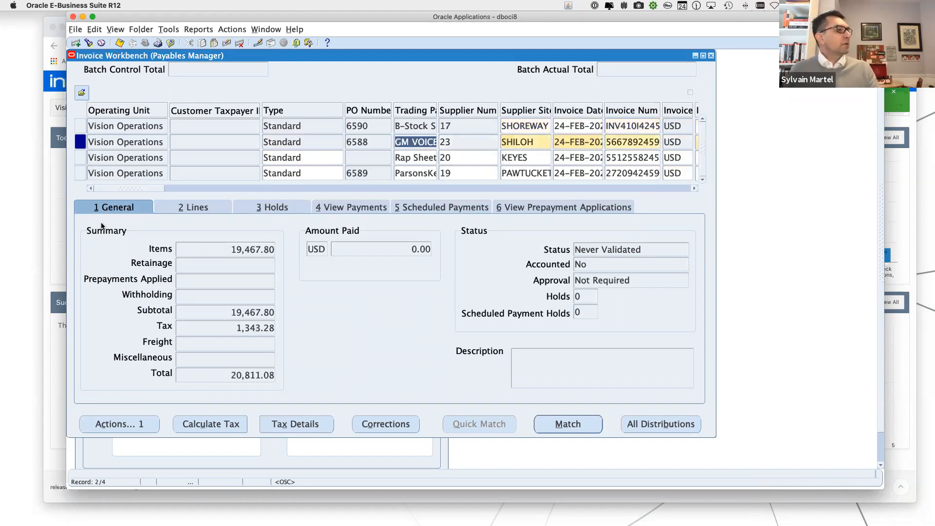
click(183, 210)
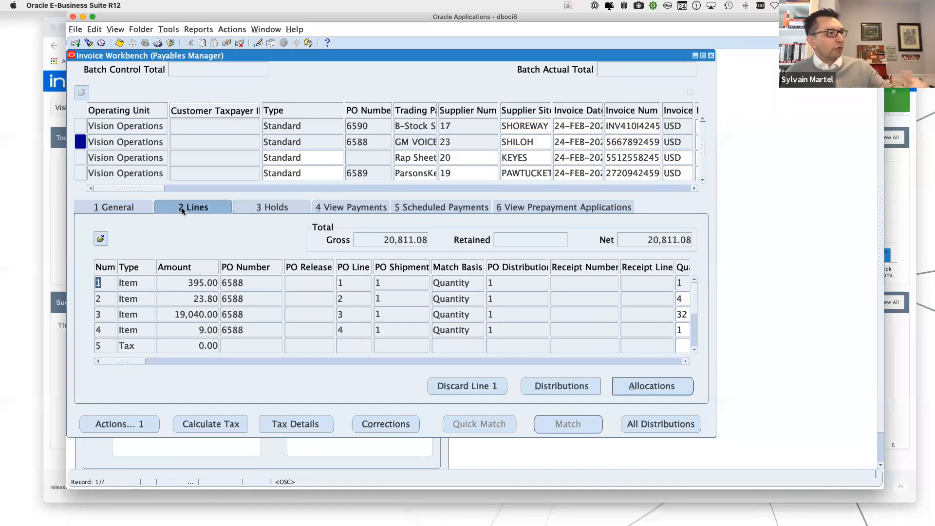
click(133, 208)
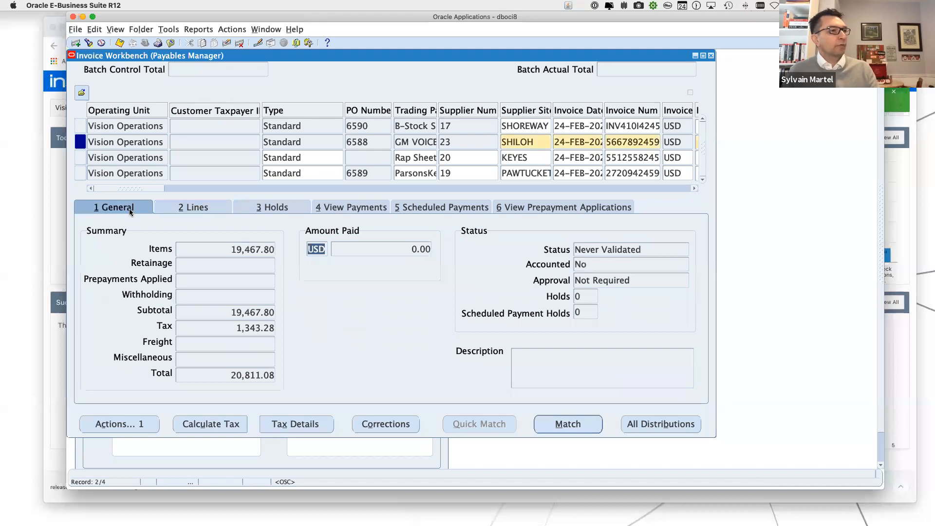
Open the GM Voices.pdf attachment of the GM Voices invoice, examine the document in the browser, and close the attachments window.
click(296, 43)
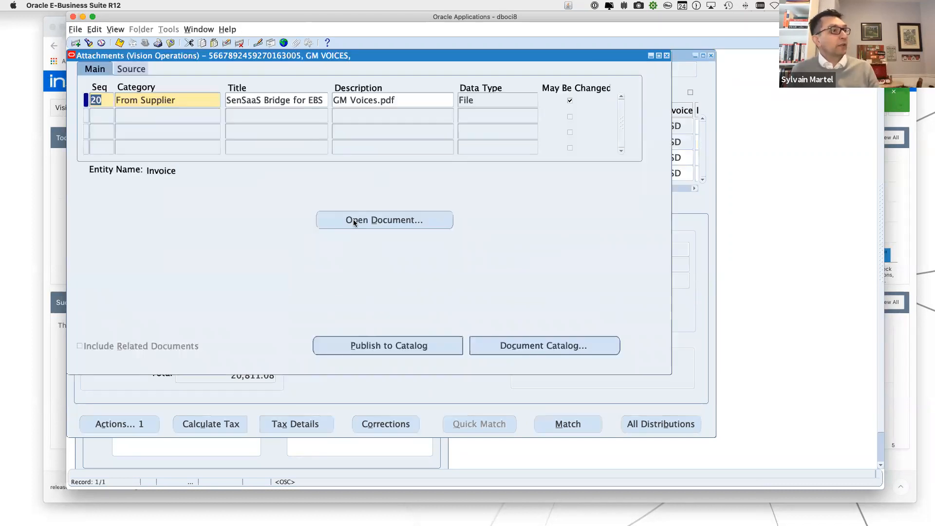
click(351, 221)
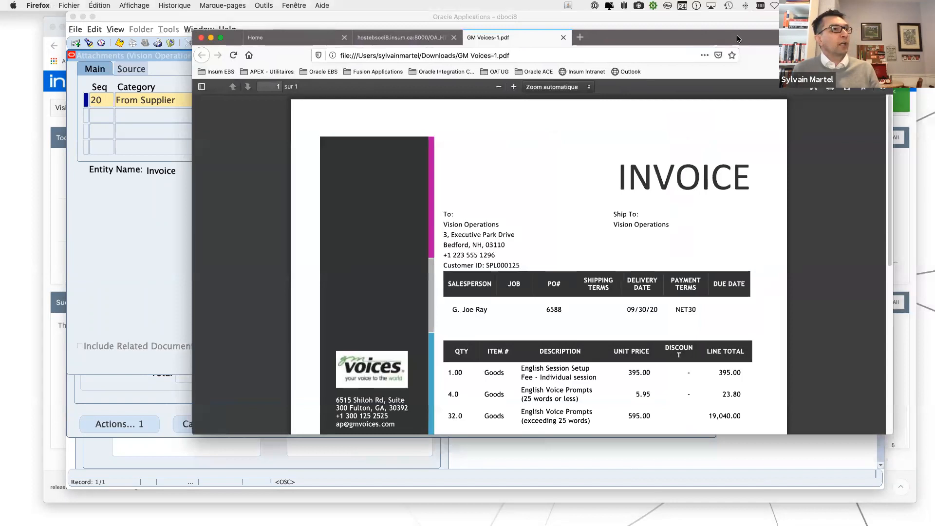
drag(737, 39, 604, 21)
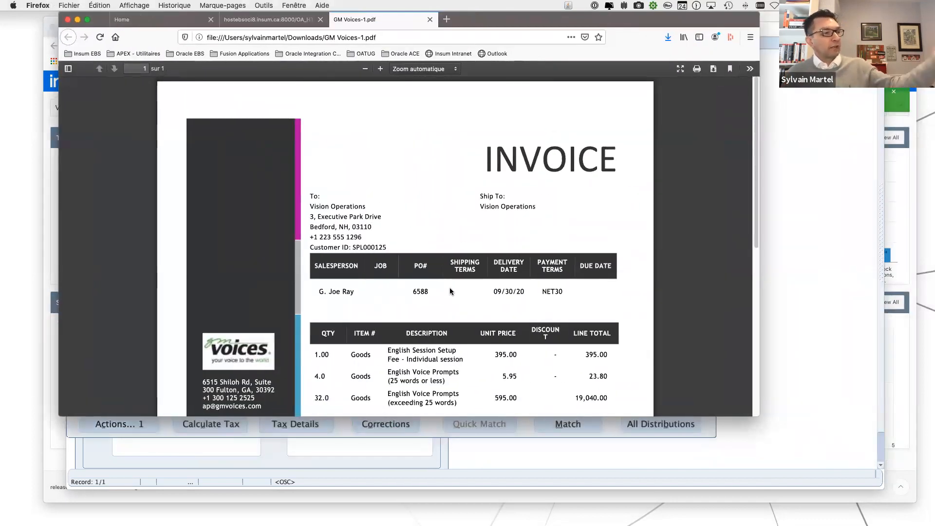
scroll(450, 291, down, 5)
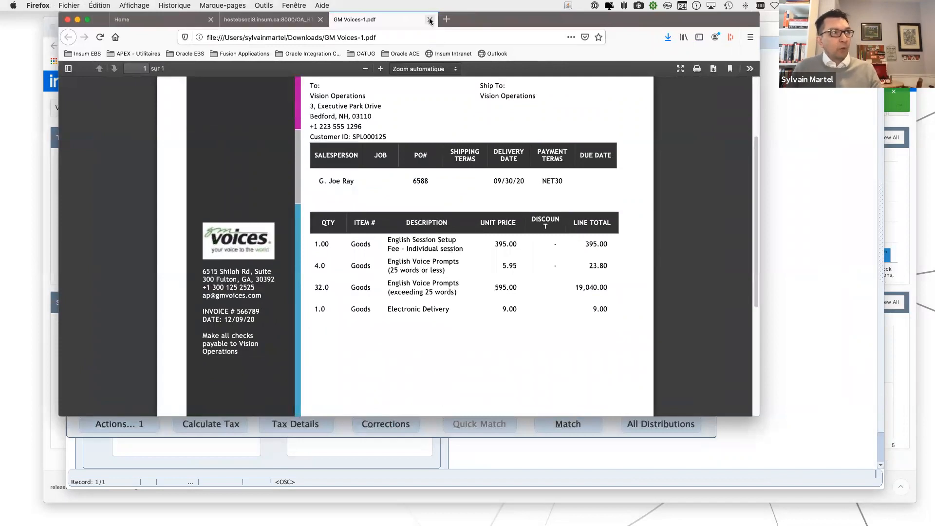
click(826, 242)
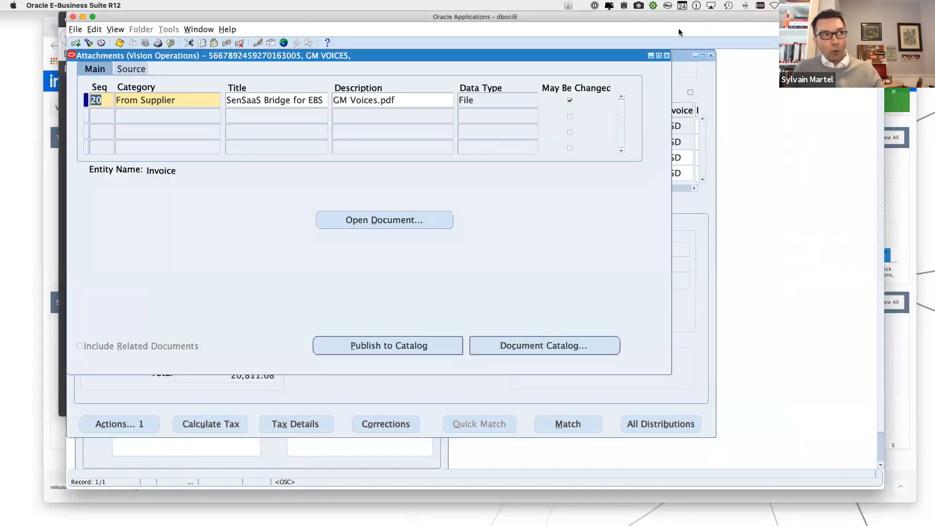
click(667, 56)
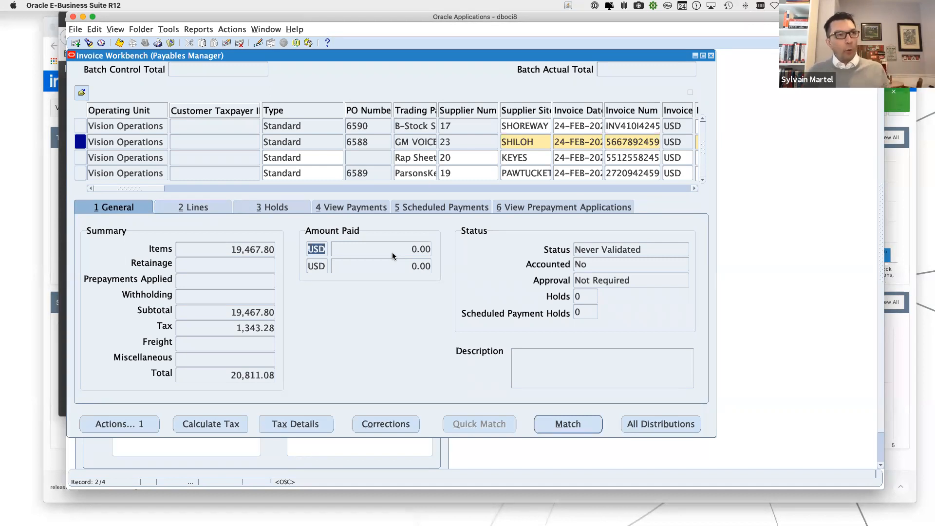
click(899, 368)
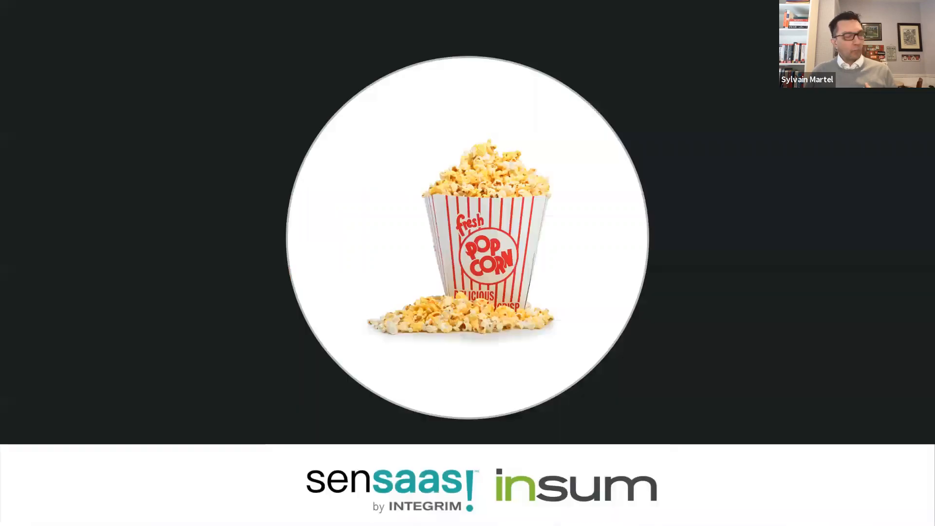
key(Right)
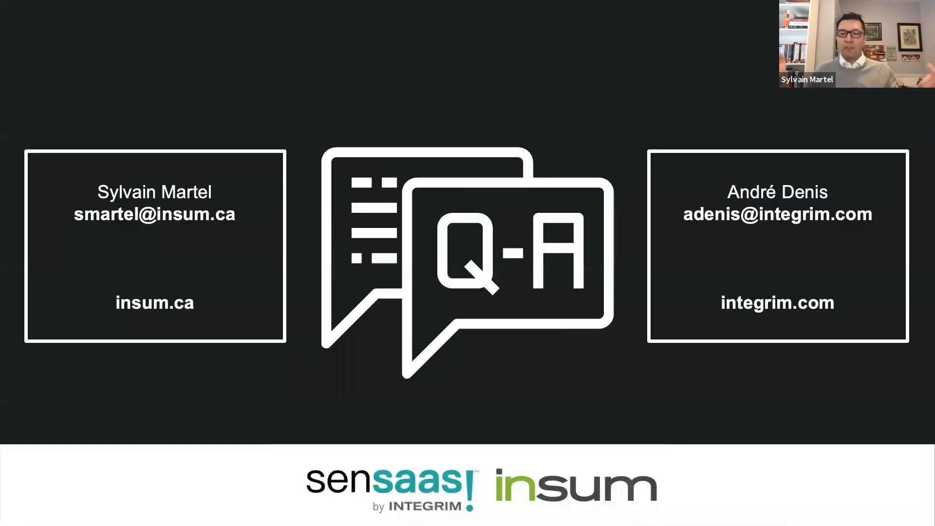